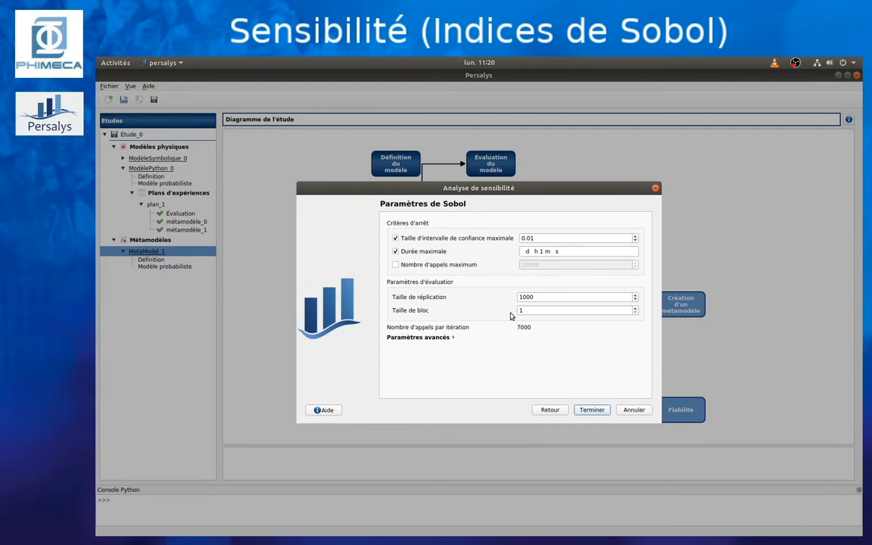
Set the Sobol analysis block size to 3, reveal the advanced parameters, then create and run the analysis on MetaModel_1
double_click(523, 311)
type("3")
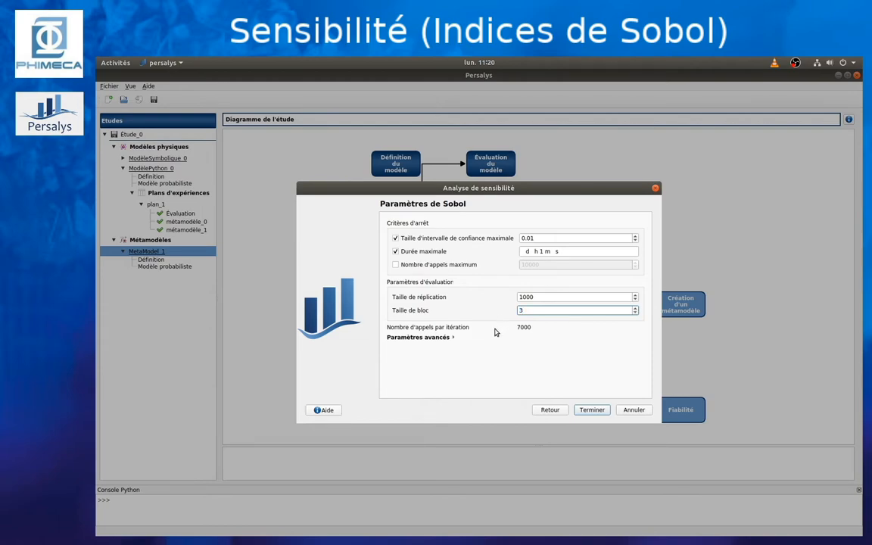
left_click(436, 337)
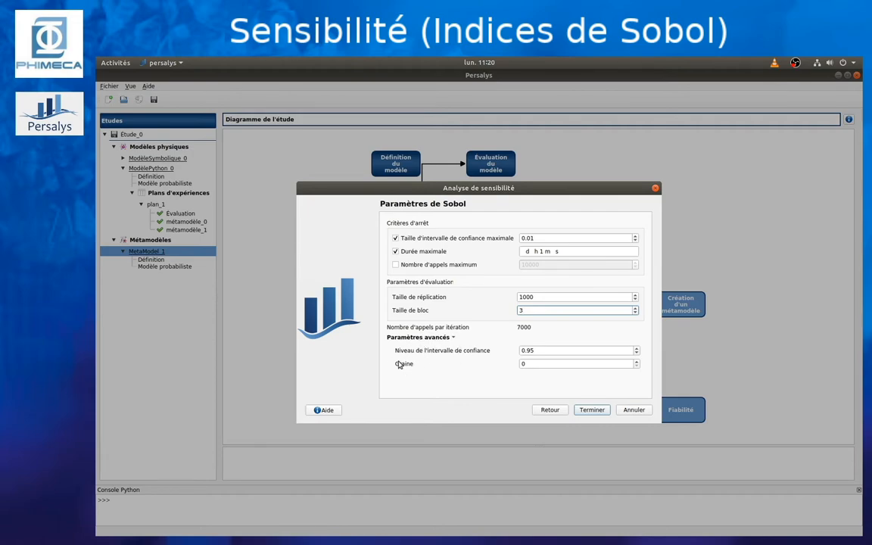
left_click(595, 412)
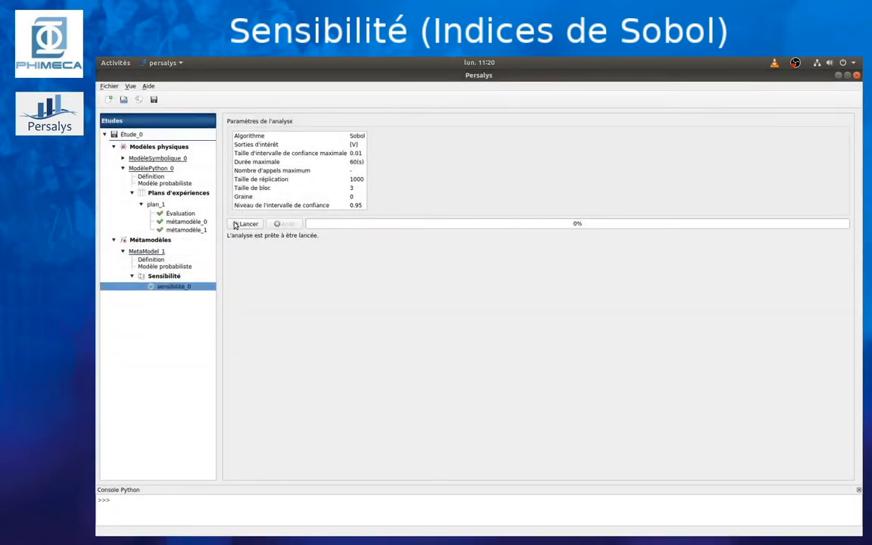
left_click(252, 224)
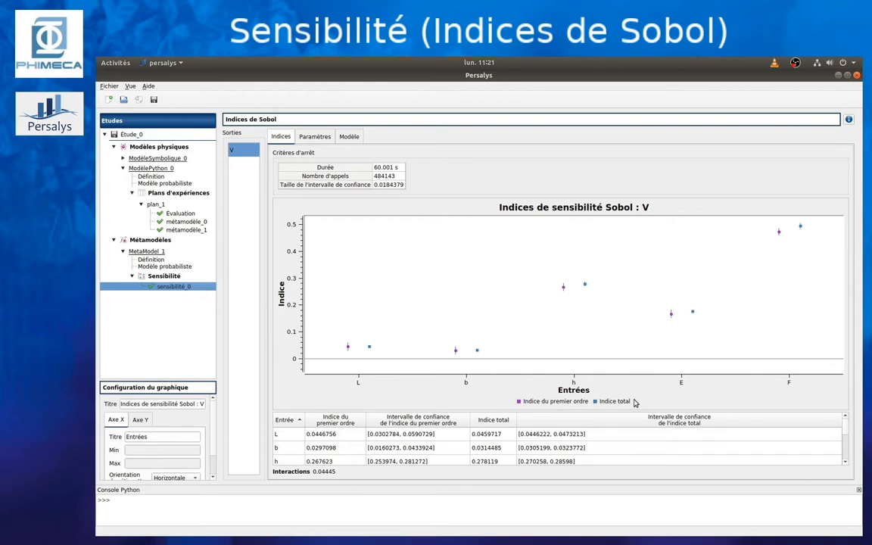
Examine the Sobol indices table and its confidence interval columns for the inputs L, b and h
left_click(453, 420)
left_click(555, 422)
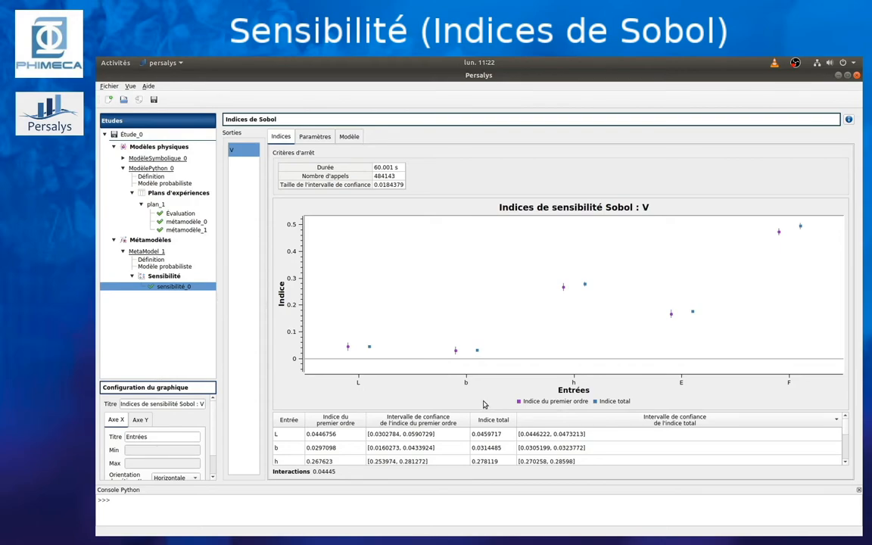
left_click(292, 438)
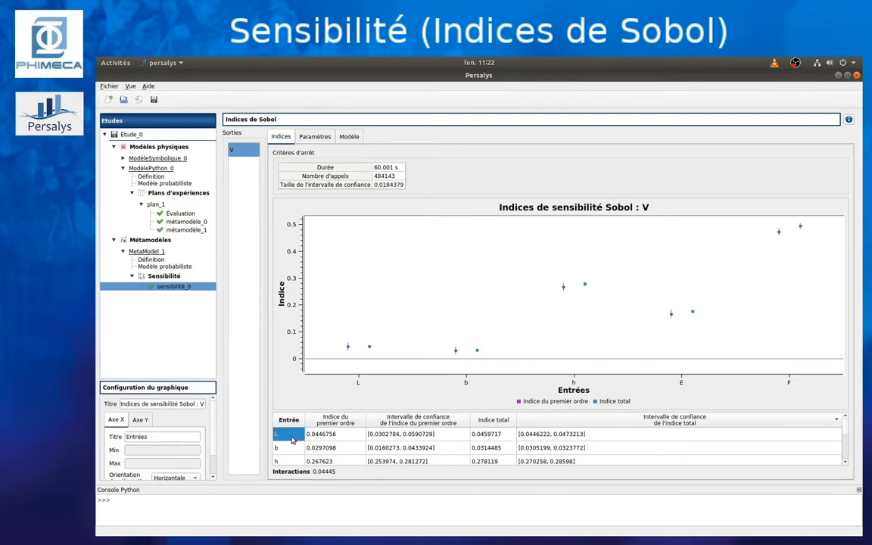
left_click(289, 448)
left_click(292, 437)
left_click(290, 449)
left_click(290, 461)
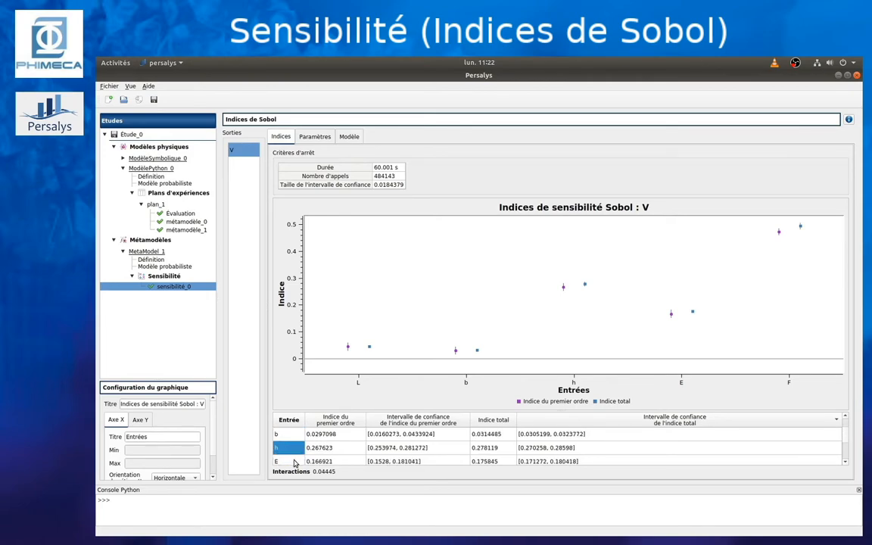
scroll(294, 459, "up", 1)
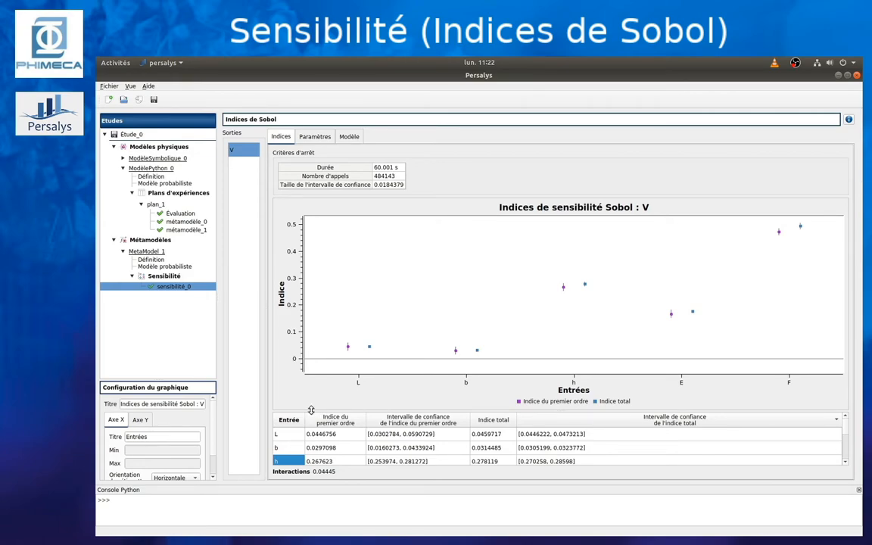
Compare the first-order and total Sobol indices of each input, and check them against the functional chaos indices of métamodèle_0
left_click(345, 436)
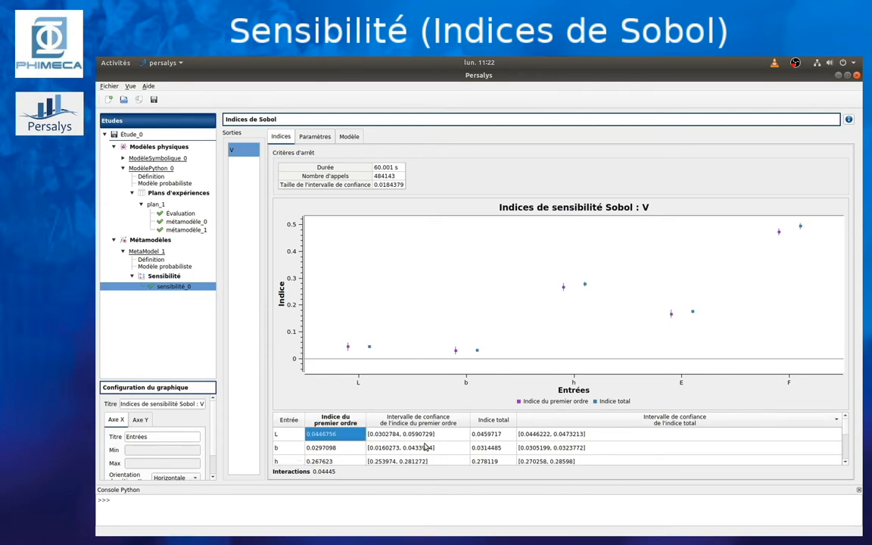
left_click(503, 436)
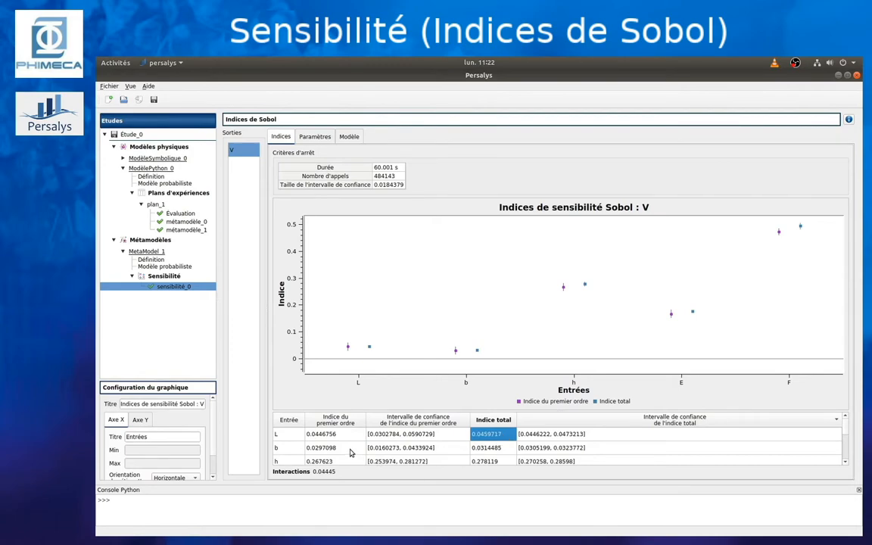
left_click(351, 450)
left_click(495, 449)
left_click(352, 459)
scroll(471, 464, "down", 1)
left_click(493, 447)
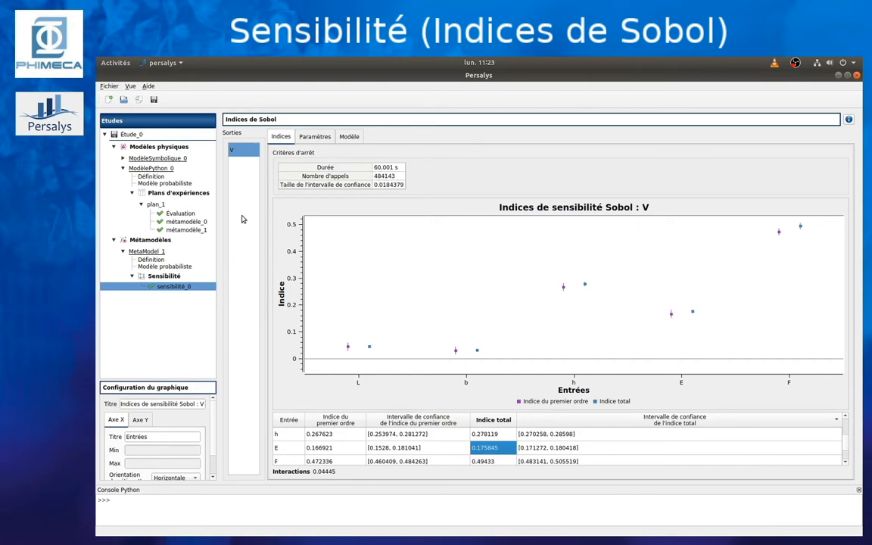
left_click(195, 222)
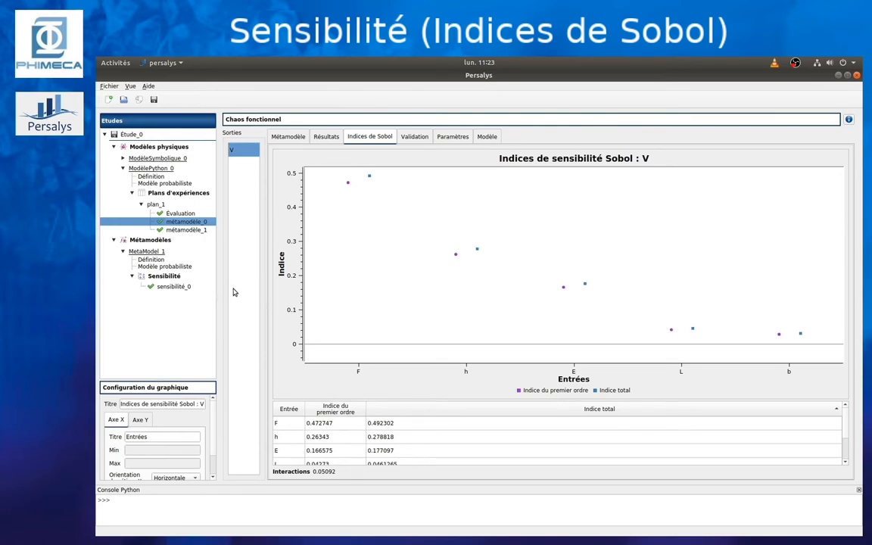
Create and run a Standard Regression Coefficient (SRC) sensitivity analysis for output V on MetaModel_1, with a block size of 3
double_click(163, 277)
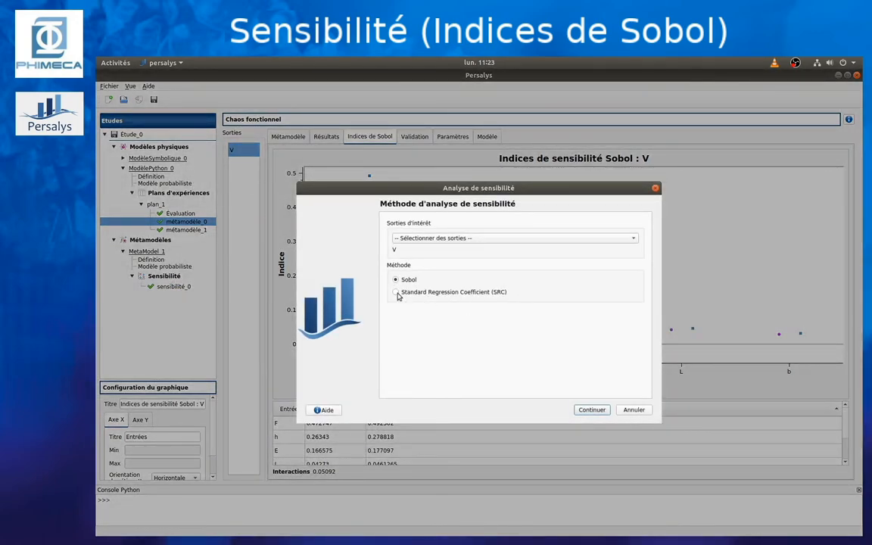
left_click(394, 292)
left_click(589, 410)
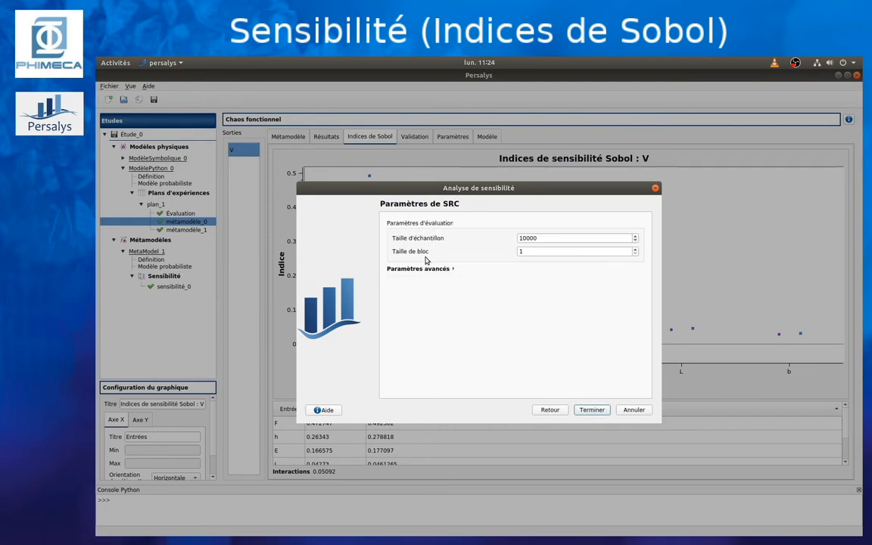
left_click_drag(532, 254, 493, 255)
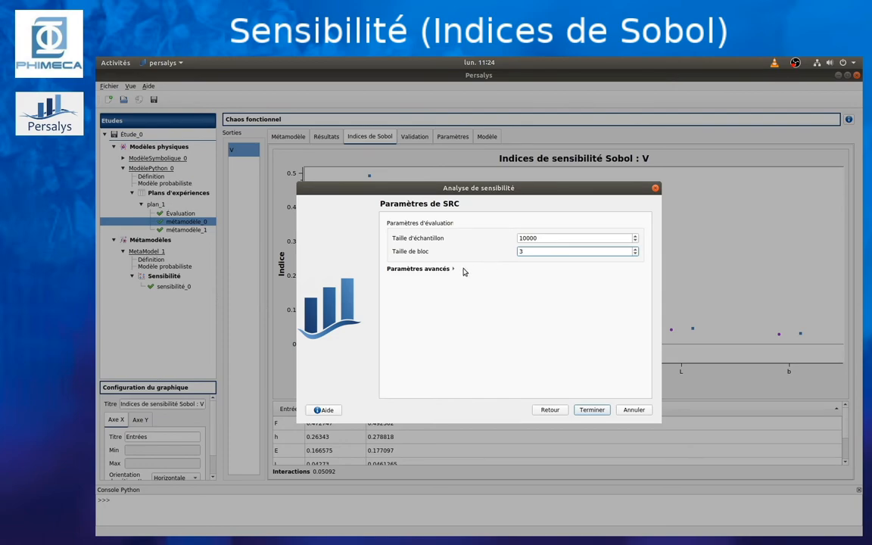
left_click(414, 271)
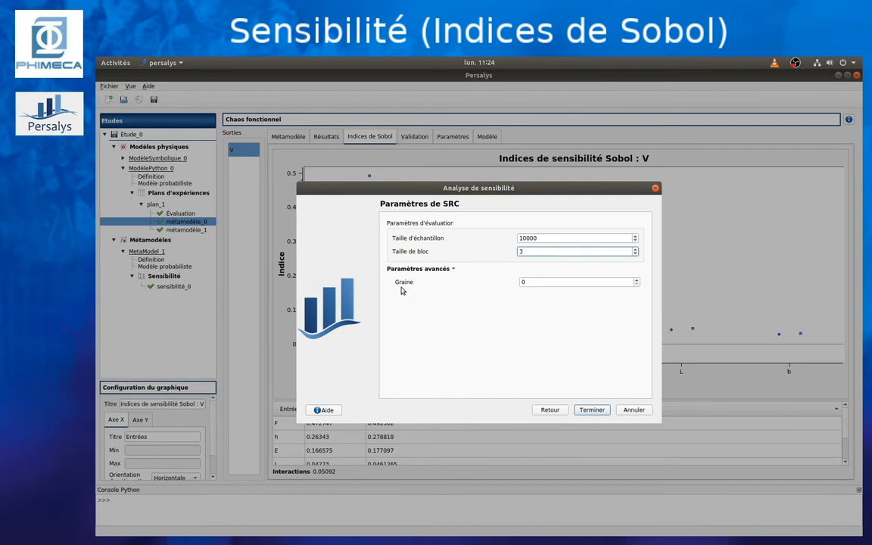
left_click(590, 413)
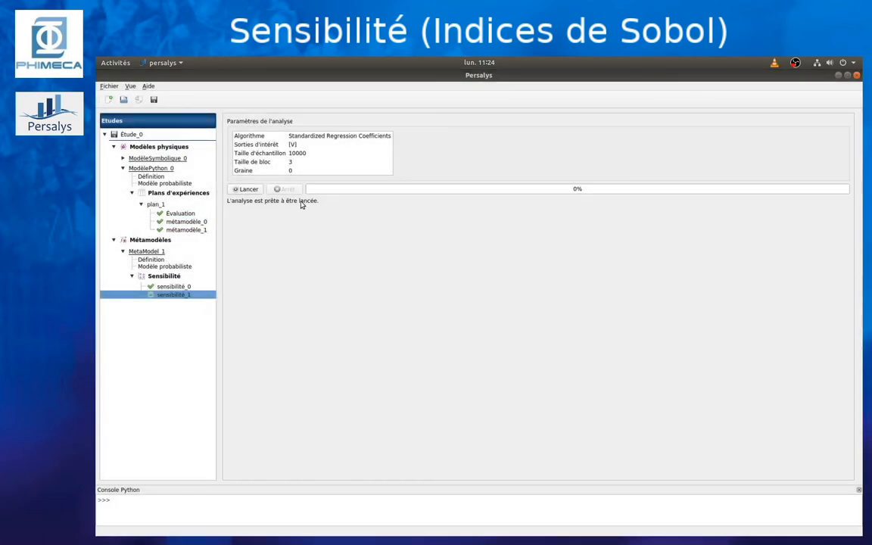
left_click(245, 190)
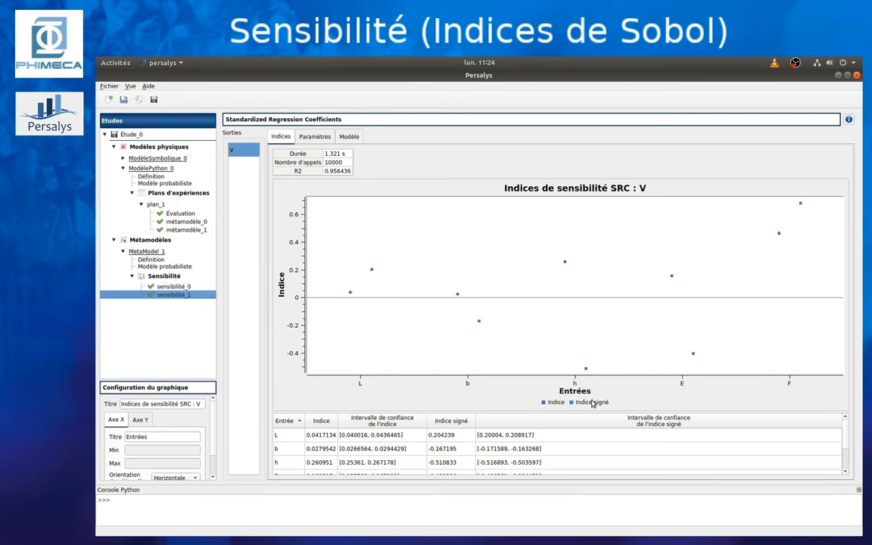
Check the R2 value of the SRC results and sort the inputs by signed index, then by descending index
left_click(338, 171)
left_click(457, 426)
left_click(461, 424)
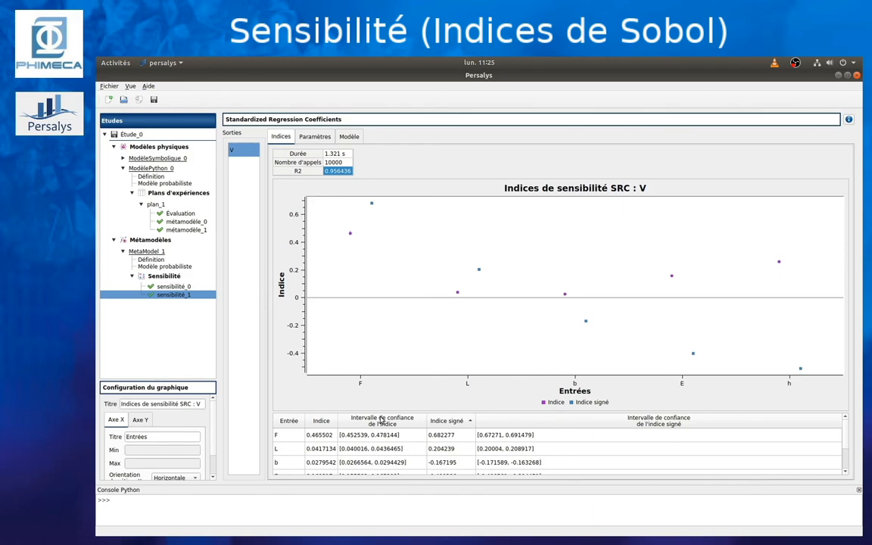
left_click(317, 421)
left_click(319, 423)
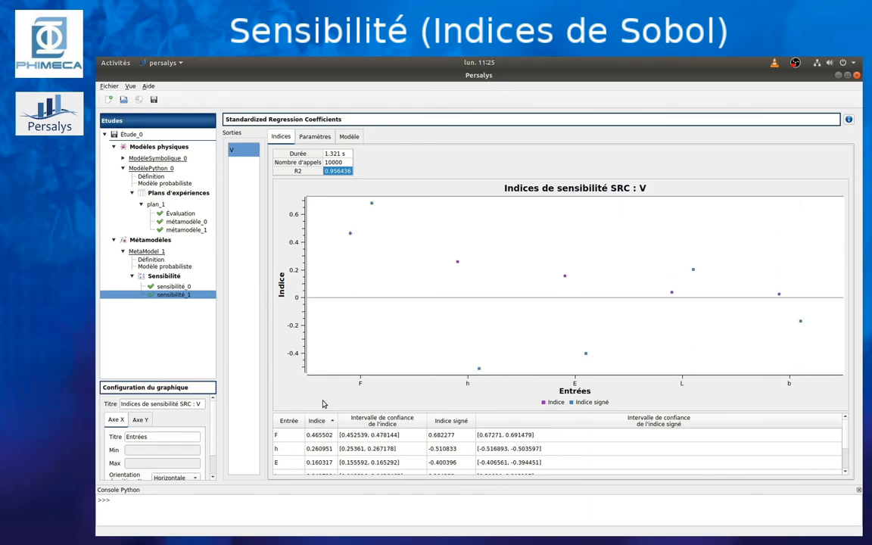
Review the SRC analysis parameters and the distributions of the model's stochastic inputs
left_click(314, 137)
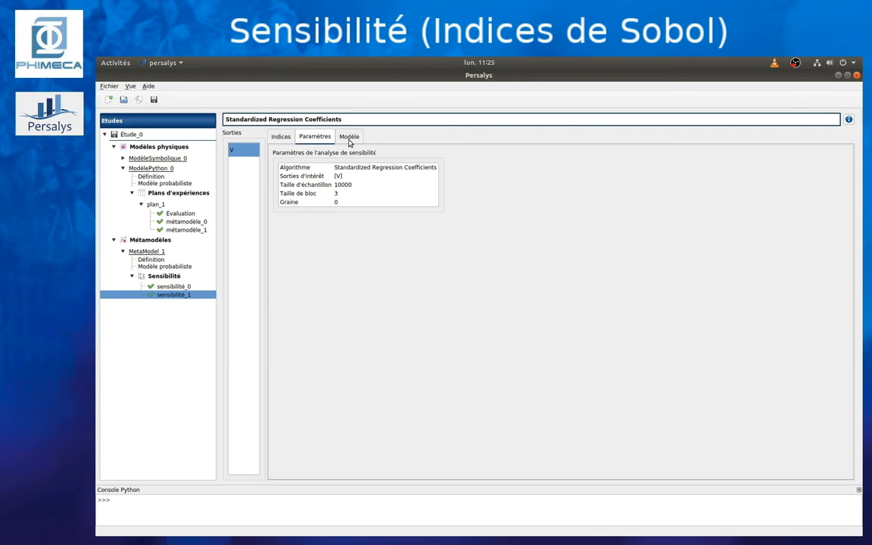
left_click(350, 137)
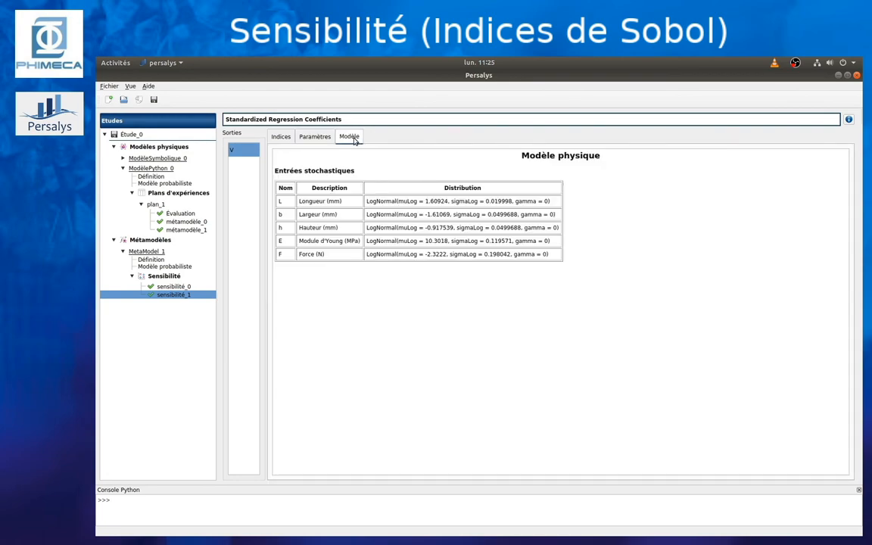